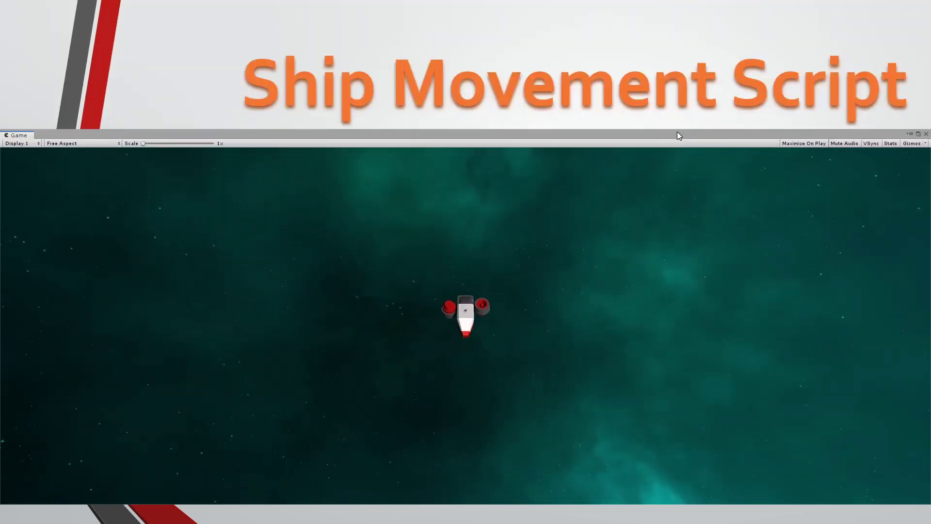
- Frame the ship thruster at X position 1 in the Scene view and inspect its orientation, collider and Engine script
{"action": "left_click", "coordinate": [913, 7]}
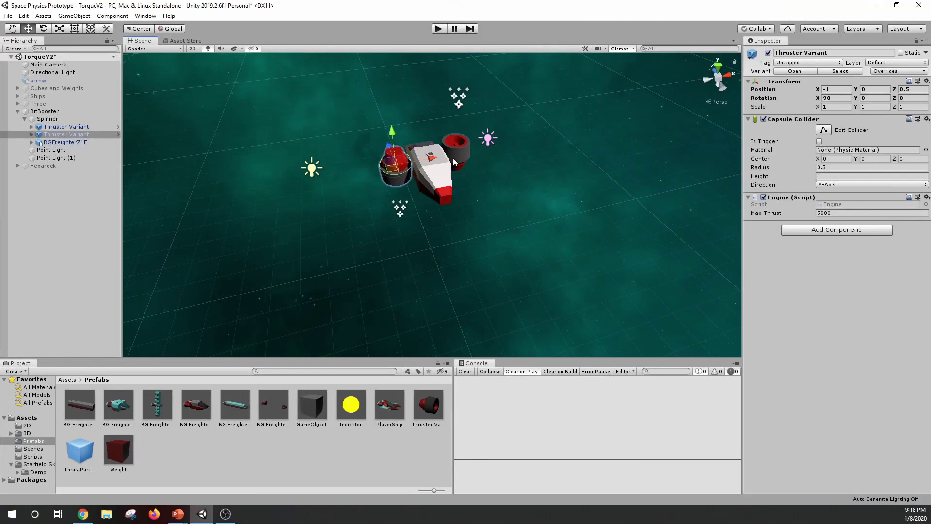
{"action": "left_click", "coordinate": [455, 161]}
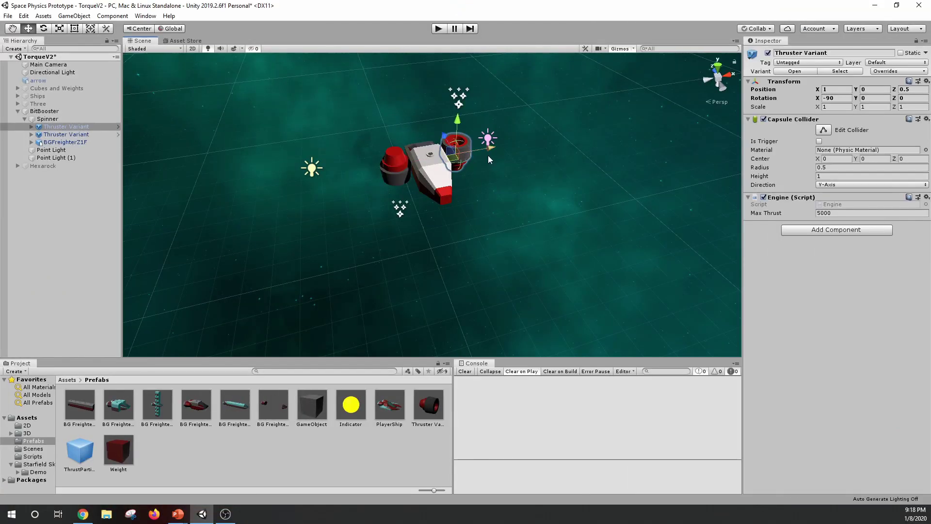
{"action": "key", "text": "f"}
{"action": "left_click_drag", "start_coordinate": [471, 281], "coordinate": [531, 272], "text": "alt"}
{"action": "scroll", "coordinate": [452, 220], "scroll_direction": "up", "scroll_amount": 3}
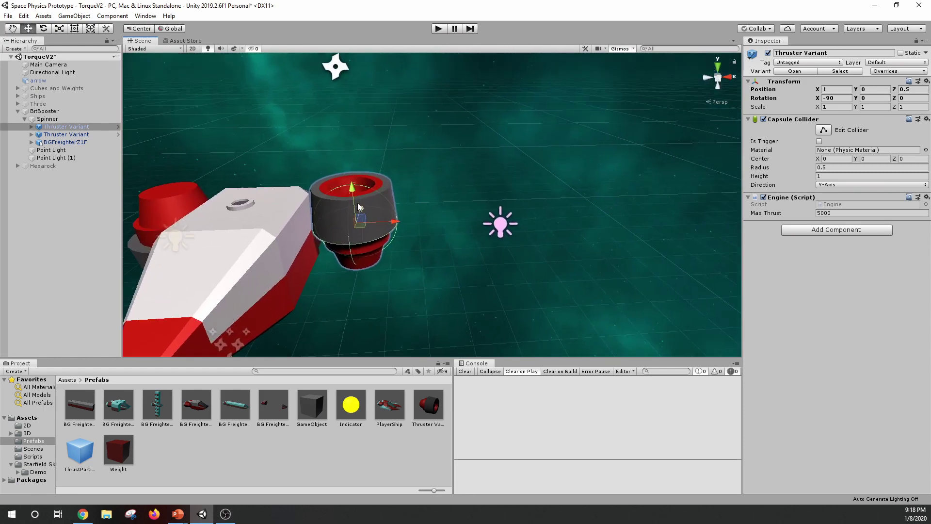
{"action": "scroll", "coordinate": [418, 195], "scroll_direction": "down", "scroll_amount": 4}
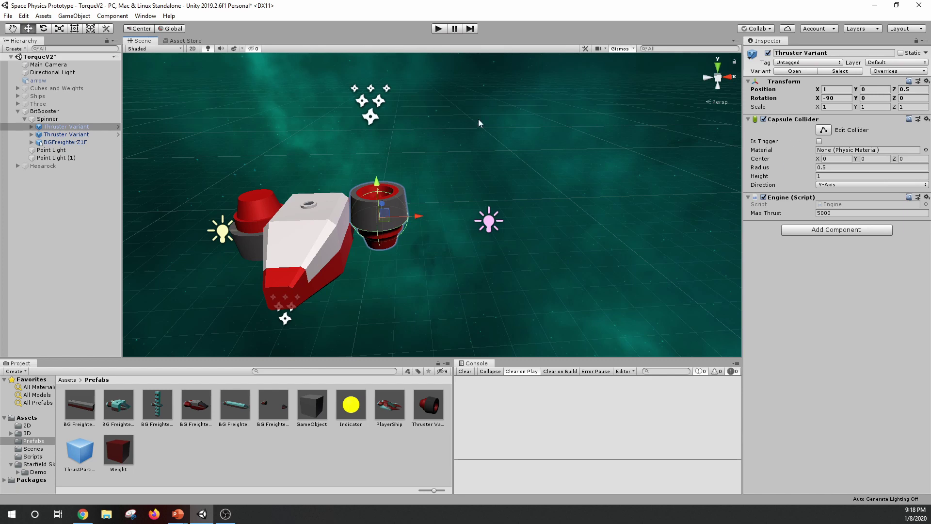
- Inspect the BitBooster hierarchy, including the Spinner's Rigidbody and Ship Thrust components and its first Thruster Variant, and end the simulation run
{"action": "left_click", "coordinate": [54, 111]}
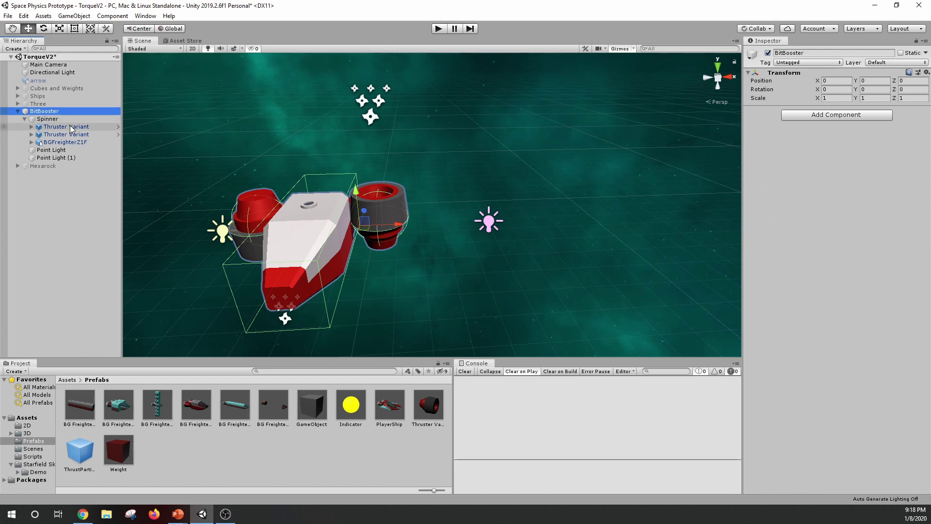
{"action": "left_click", "coordinate": [47, 119]}
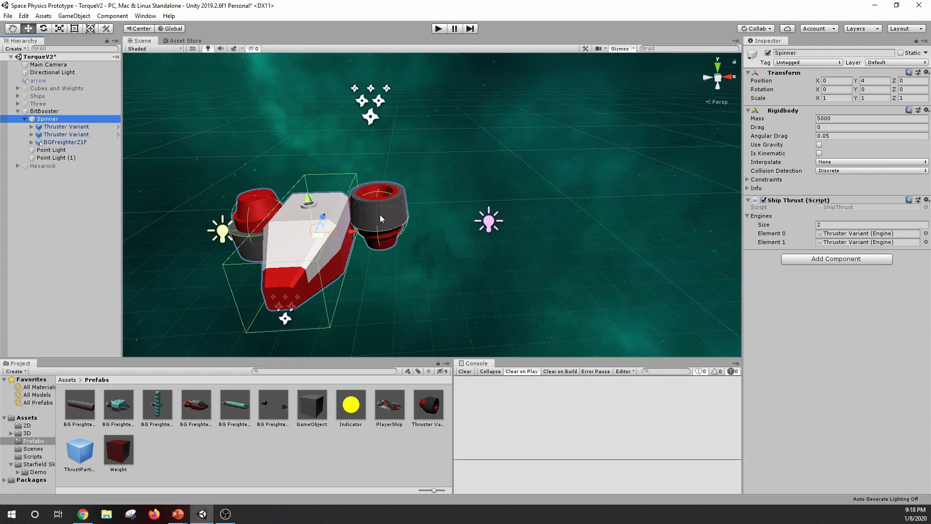
{"action": "left_click", "coordinate": [67, 127]}
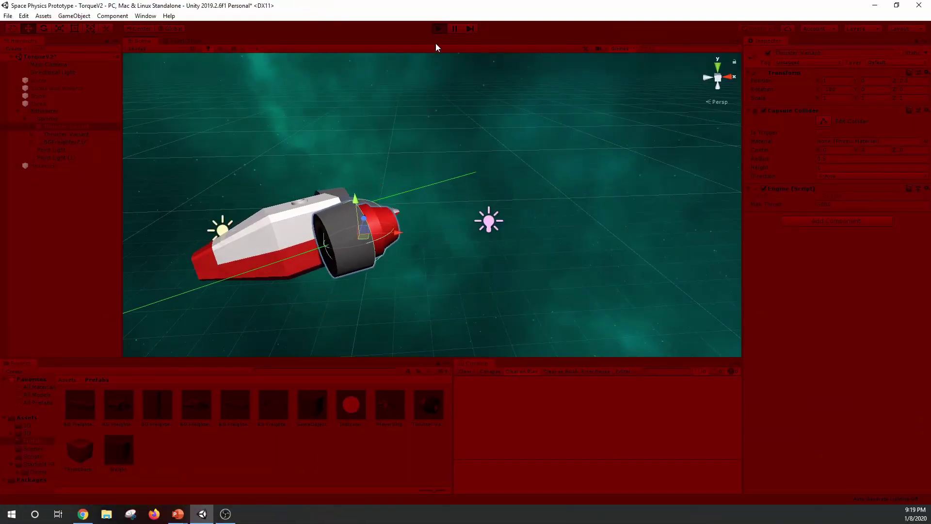
{"action": "left_click", "coordinate": [439, 29]}
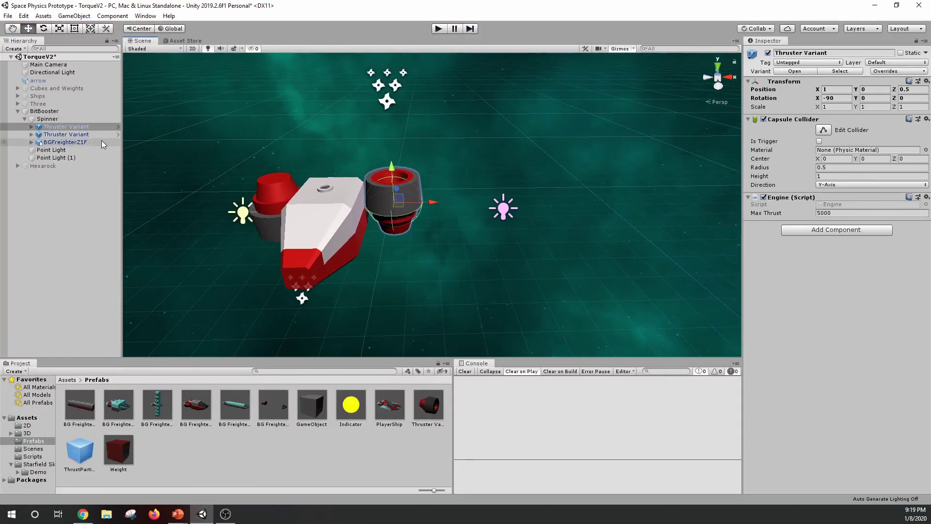
- Deactivate the BitBooster ship and activate the Hexarock ship in its place
{"action": "left_click", "coordinate": [24, 118]}
{"action": "left_click", "coordinate": [18, 111]}
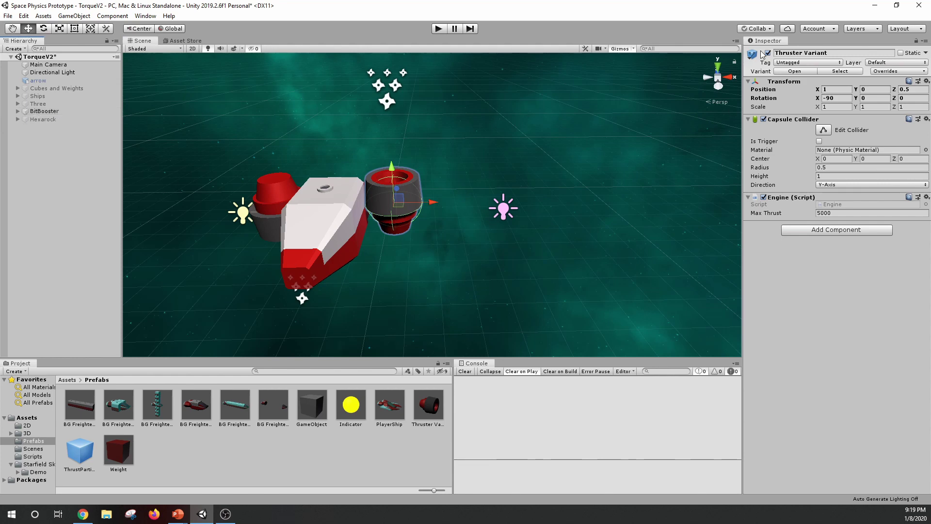
{"action": "left_click", "coordinate": [32, 112]}
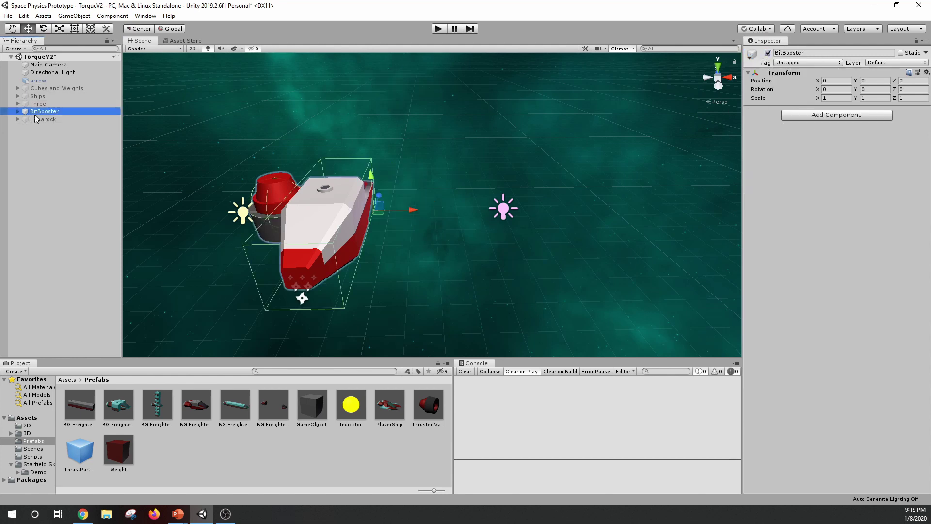
{"action": "left_click", "coordinate": [767, 52]}
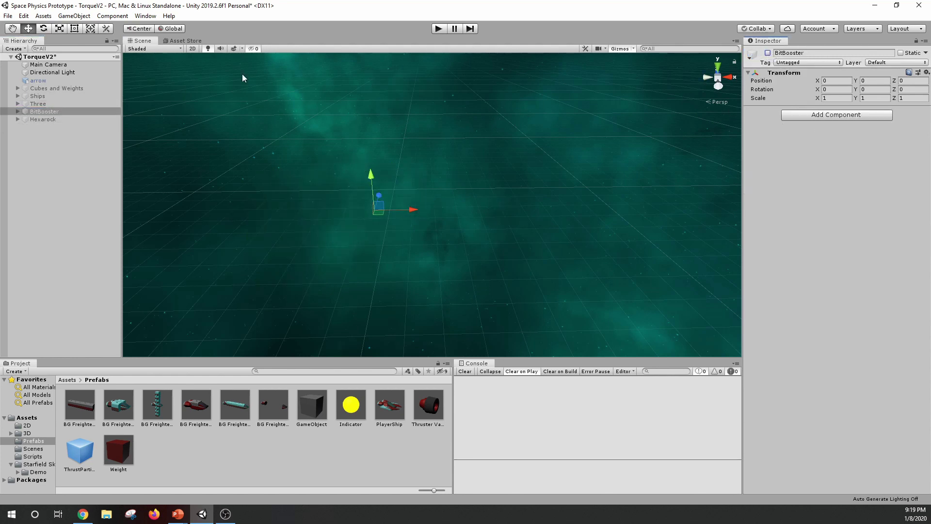
{"action": "left_click", "coordinate": [52, 119]}
{"action": "left_click", "coordinate": [767, 52]}
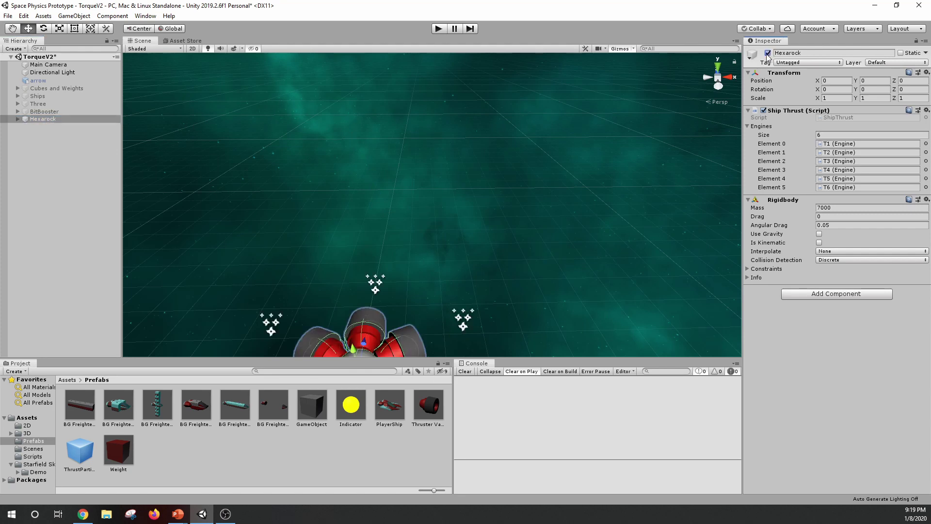
- Play the scene, fire all six of Hexarock's engines to test its movement, and stop the simulation
{"action": "left_click_drag", "start_coordinate": [349, 208], "coordinate": [412, 248], "text": "alt"}
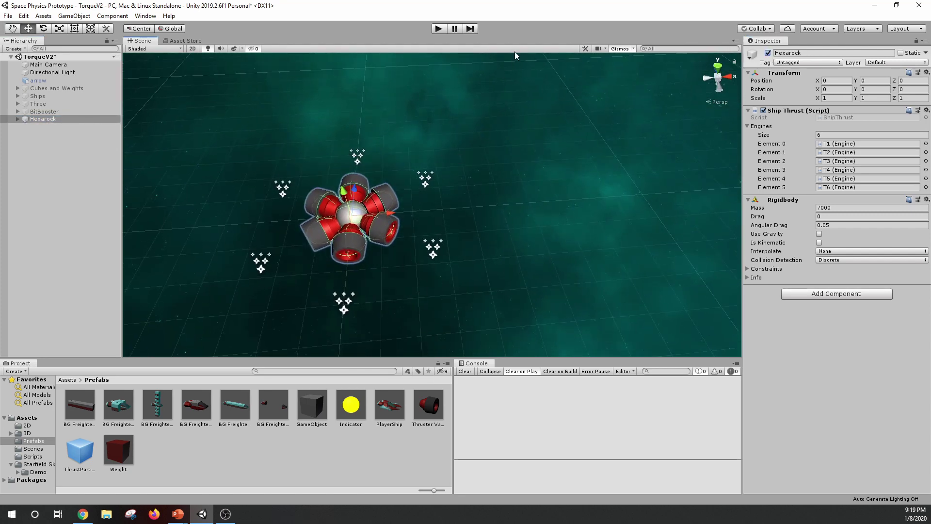
{"action": "left_click", "coordinate": [438, 28]}
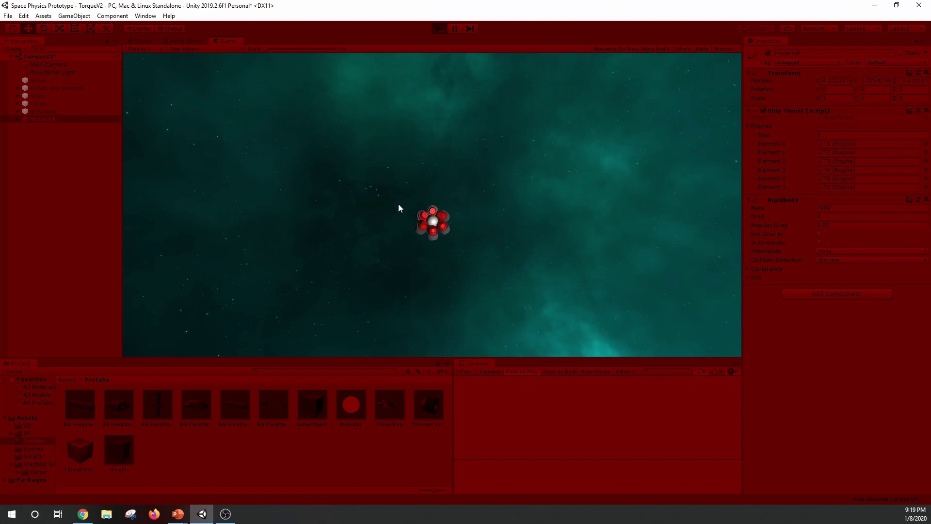
{"action": "key", "text": "space"}
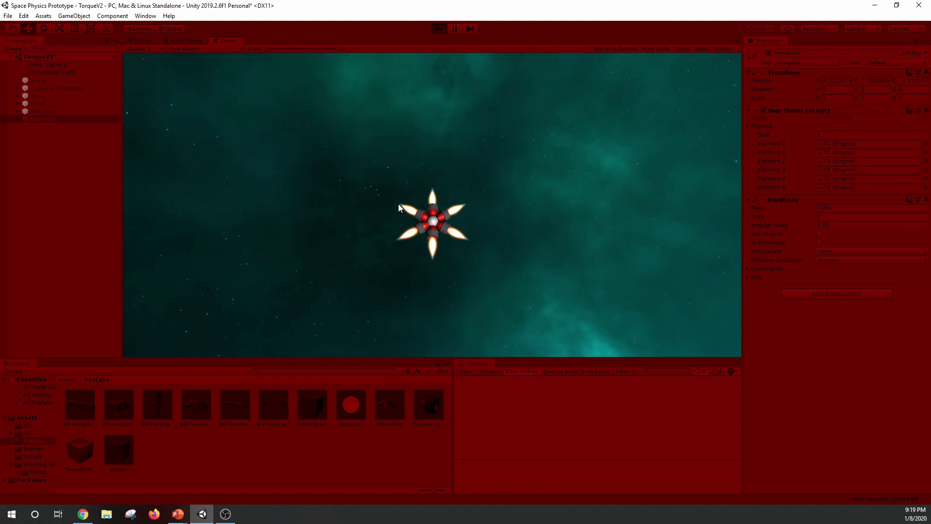
{"action": "key", "text": "space"}
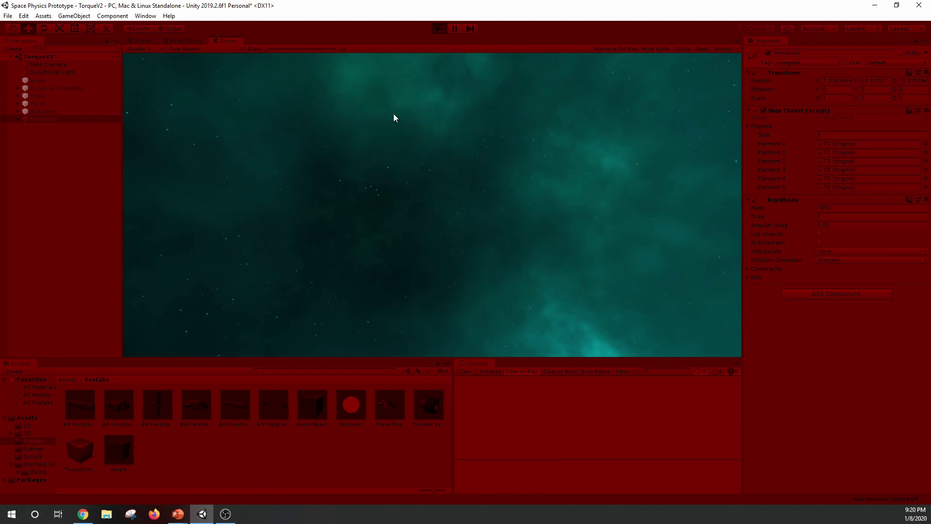
{"action": "left_click", "coordinate": [439, 29]}
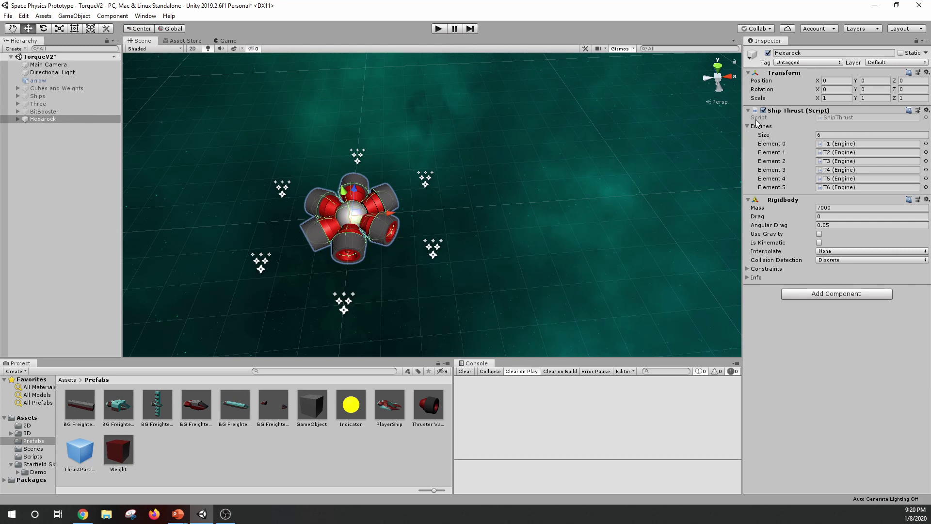
- Inspect the Engine component on thruster T3 and the engine list in Hexarock's Ship Thrust script
{"action": "left_click", "coordinate": [395, 198]}
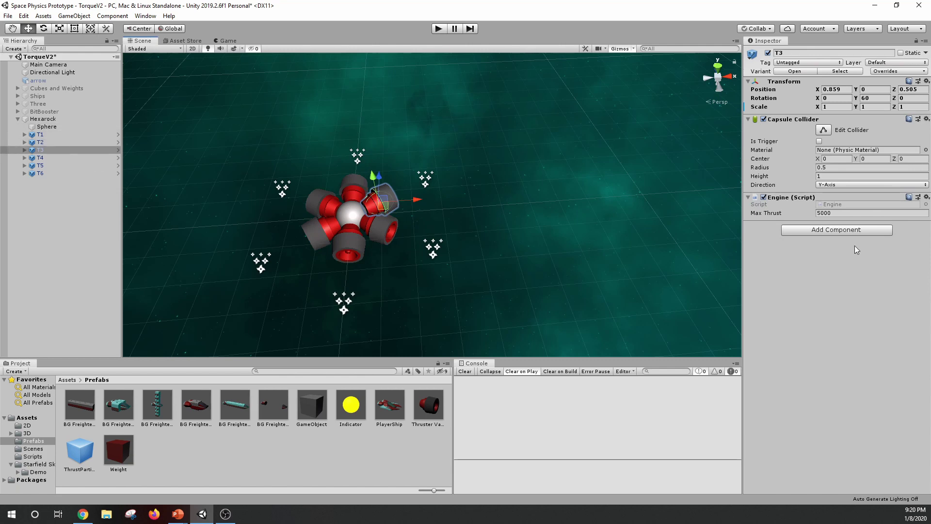
{"action": "left_click", "coordinate": [53, 126]}
{"action": "left_click", "coordinate": [62, 118]}
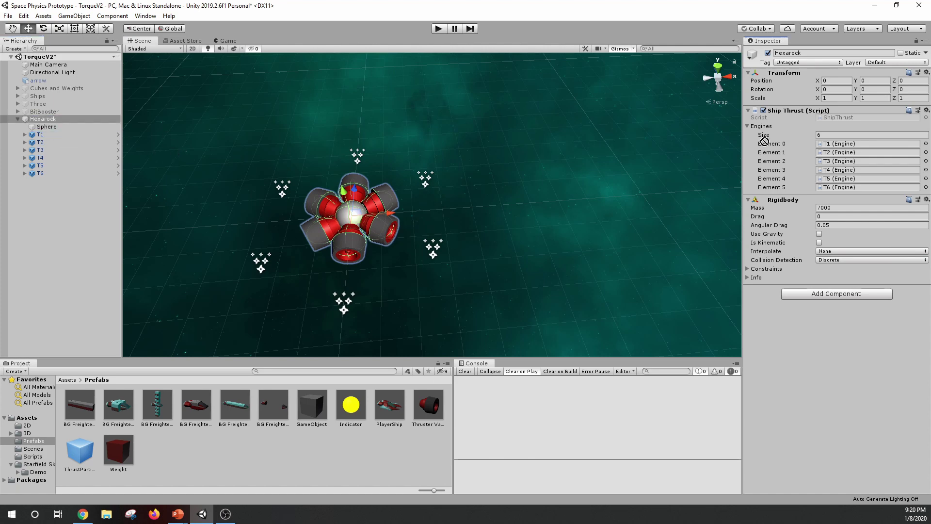
{"action": "left_click", "coordinate": [90, 140]}
{"action": "left_click_drag", "start_coordinate": [91, 140], "coordinate": [869, 150]}
- Set the size of Hexarock's Ship Thrust engine list to 3 and test its movement in a simulation run
{"action": "left_click", "coordinate": [825, 134]}
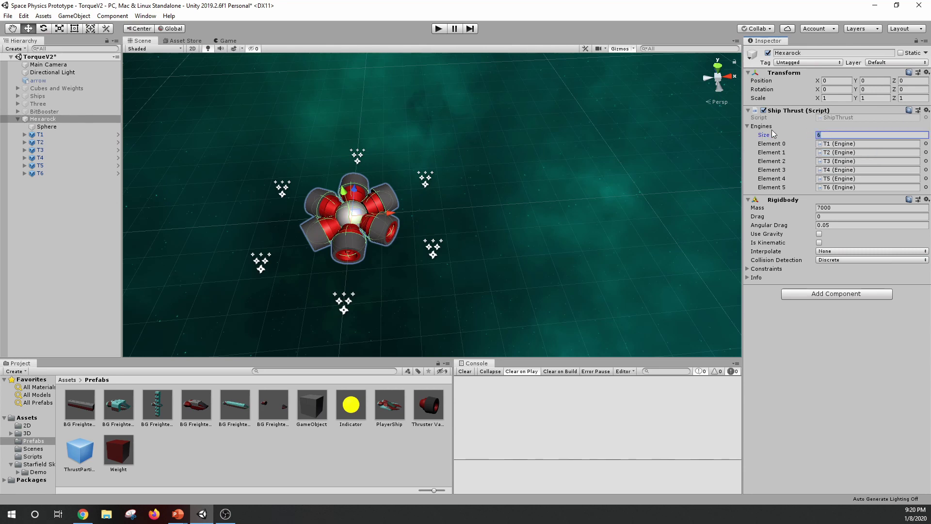
{"action": "type", "text": "3"}
{"action": "key", "text": "Return"}
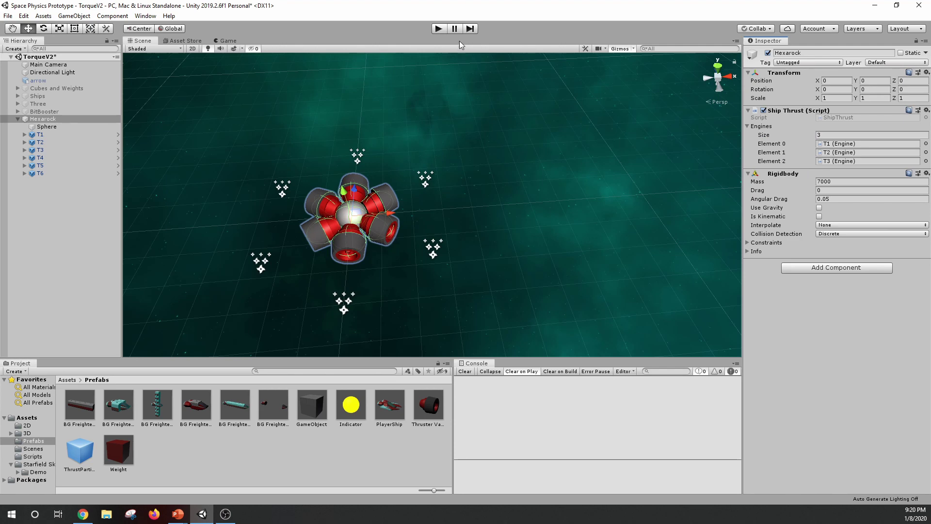
{"action": "left_click", "coordinate": [439, 30]}
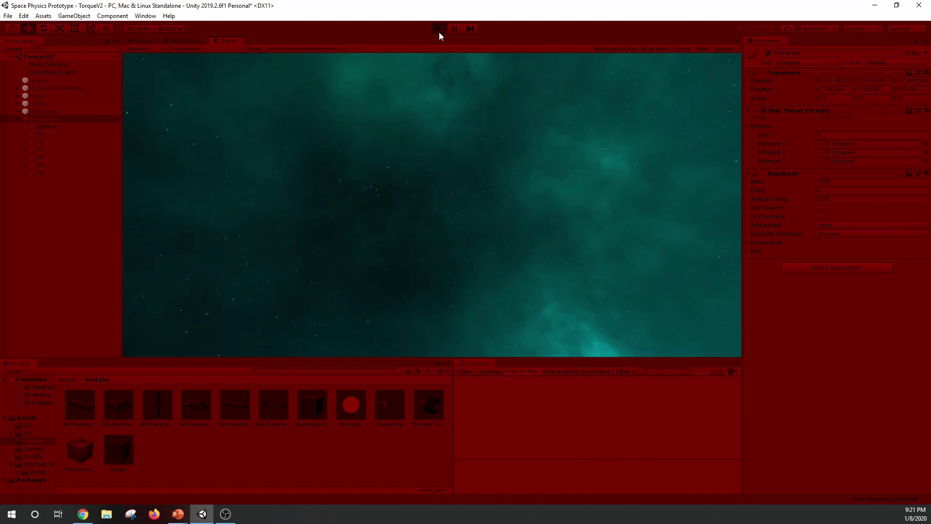
{"action": "left_click", "coordinate": [439, 32]}
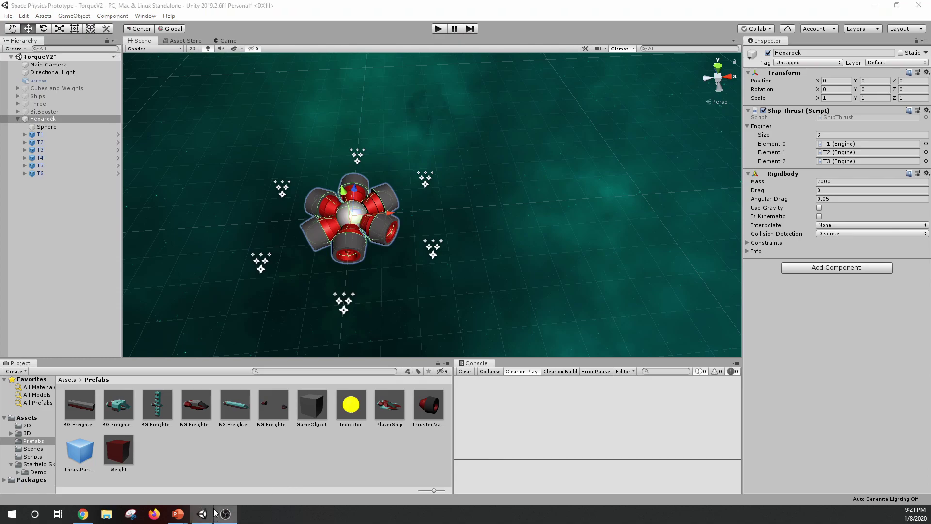
- Switch to the PowerPoint slideshow and advance past the slide on the Weight cube's Fixed Joint
{"action": "left_click", "coordinate": [178, 513]}
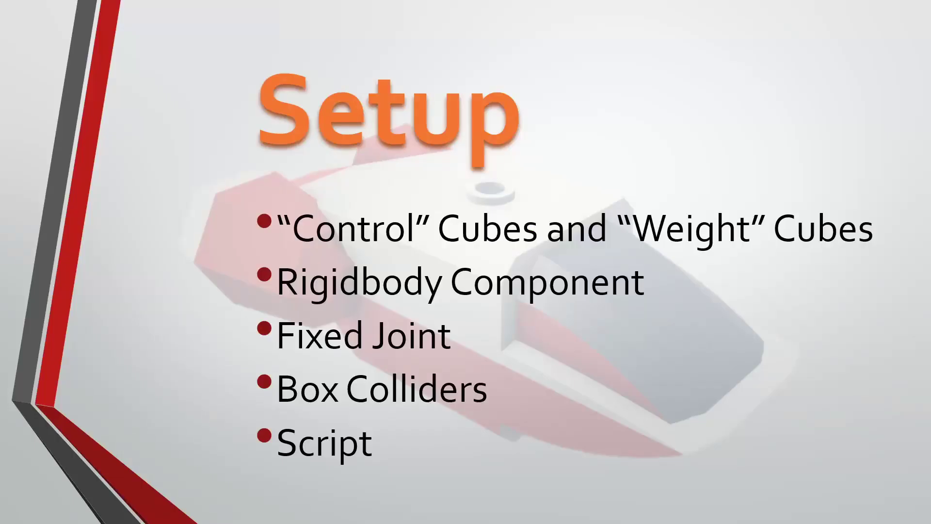
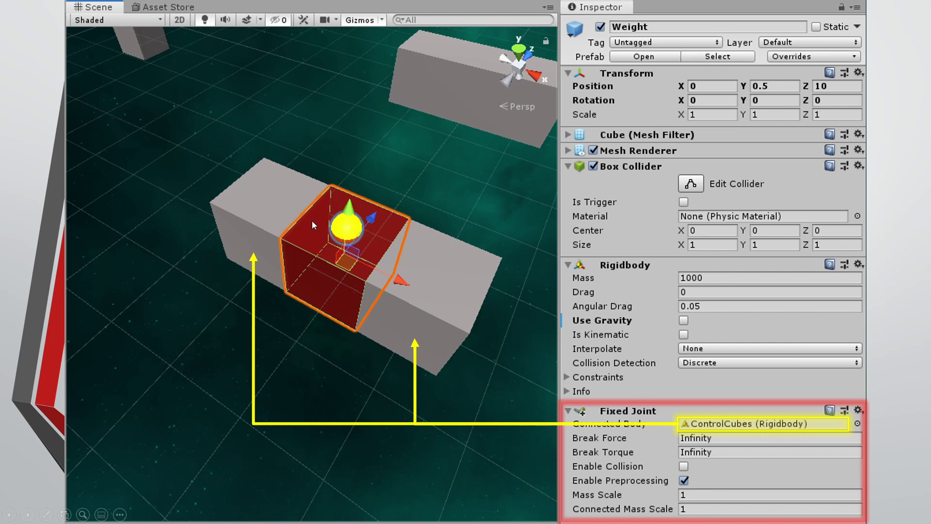
{"action": "left_click", "coordinate": [527, 369]}
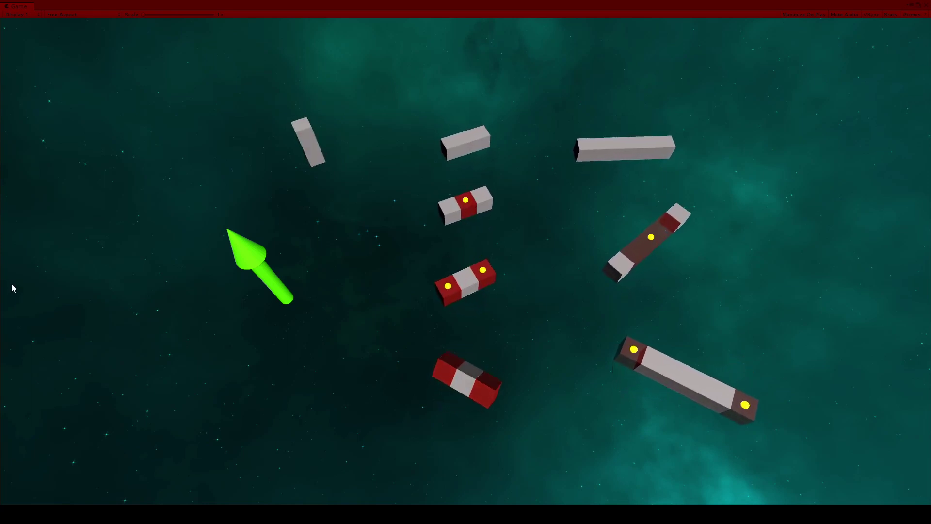
- Stop the control and weight cube simulation, run it once more from the start, and stop it again
{"action": "key", "text": "ctrl+p"}
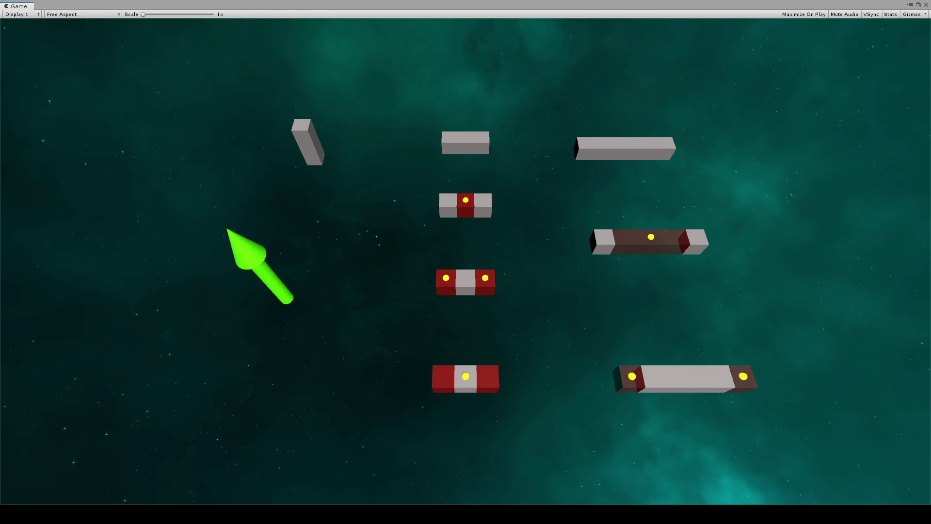
{"action": "key", "text": "ctrl+p"}
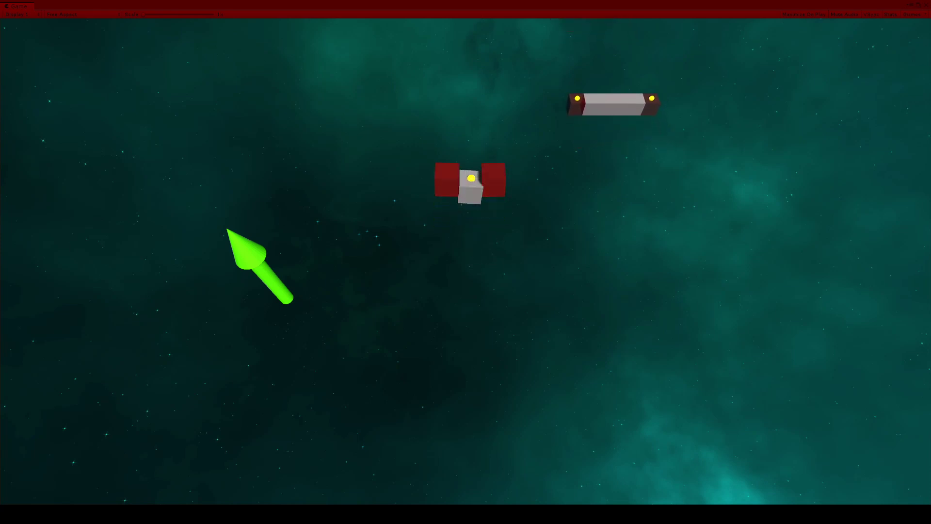
{"action": "key", "text": "ctrl+p"}
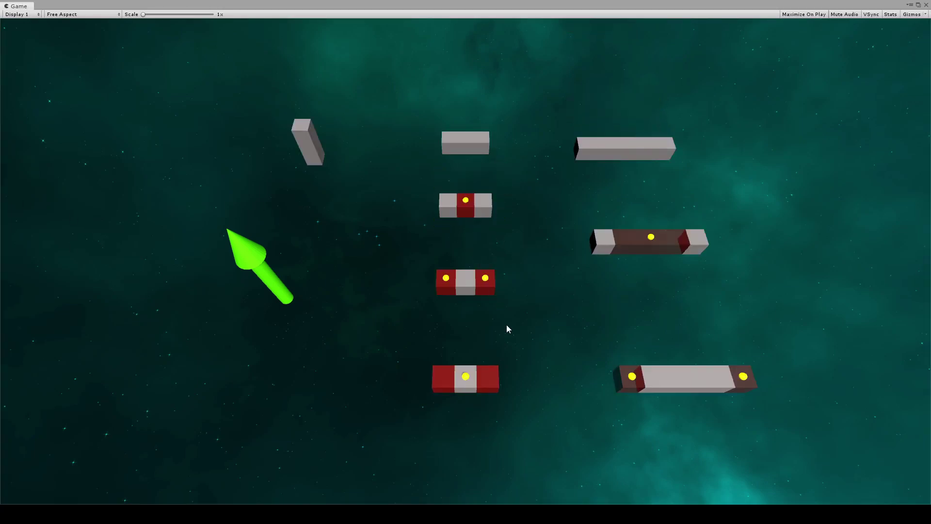